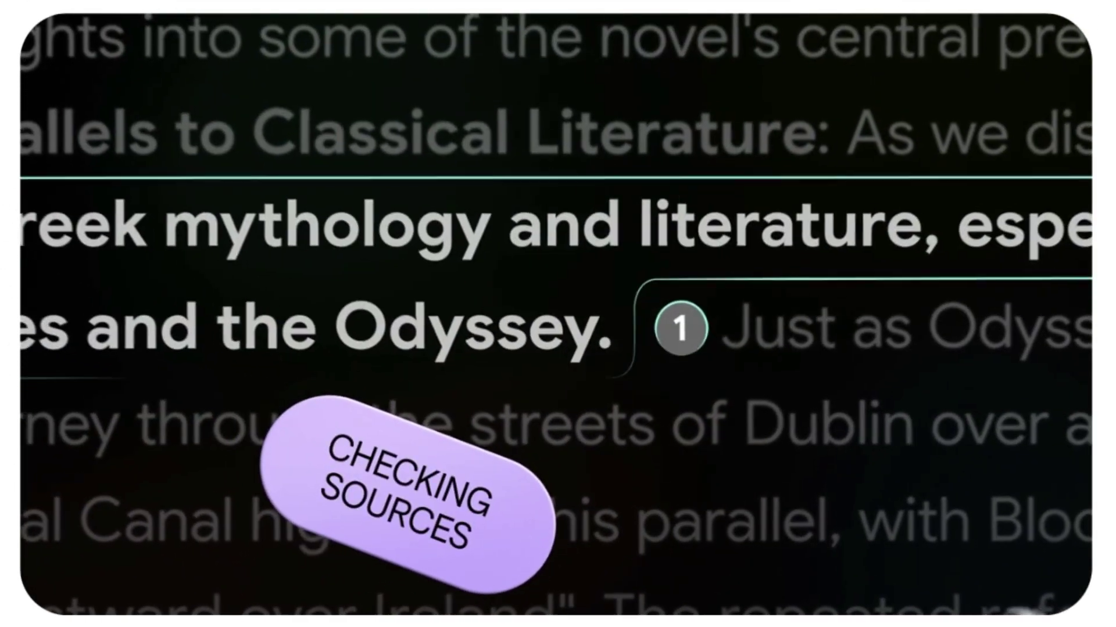
- Launch NotebookLM and wait on the 'Loading your Notebooks' screen
click(681, 329)
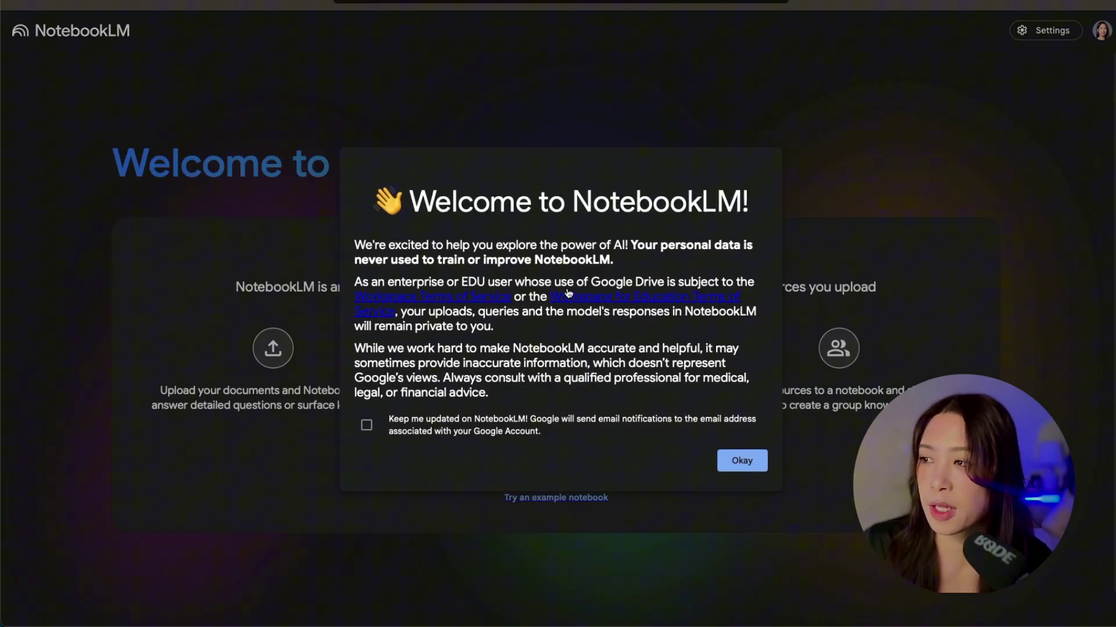
- Dismiss the privacy notice and the empty Add sources prompt, then return to the three-notebook home list
key(Return)
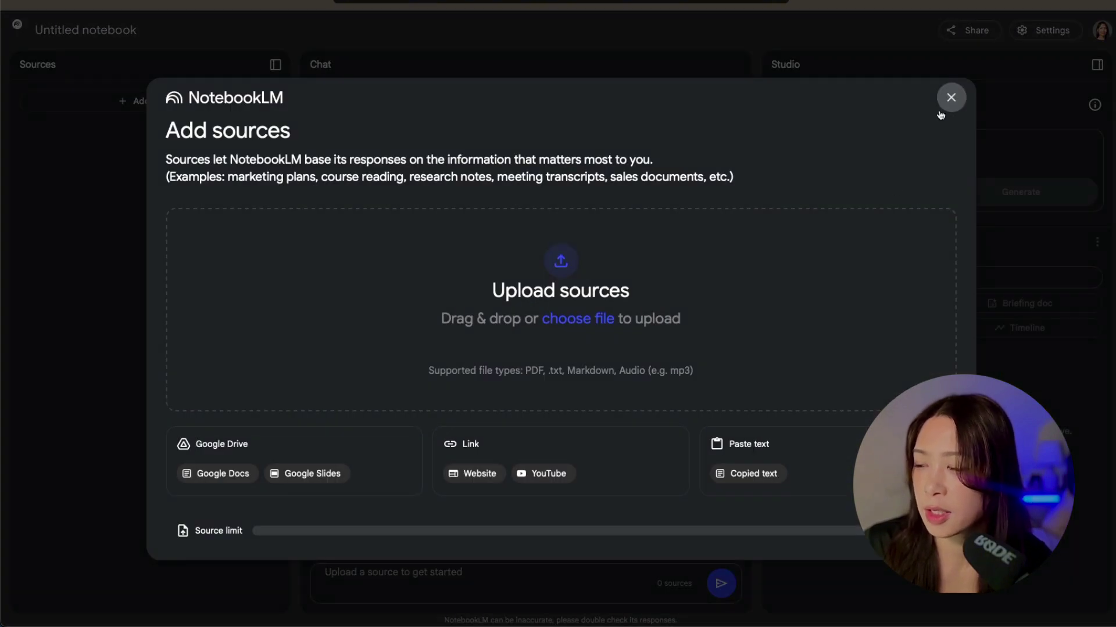
click(951, 99)
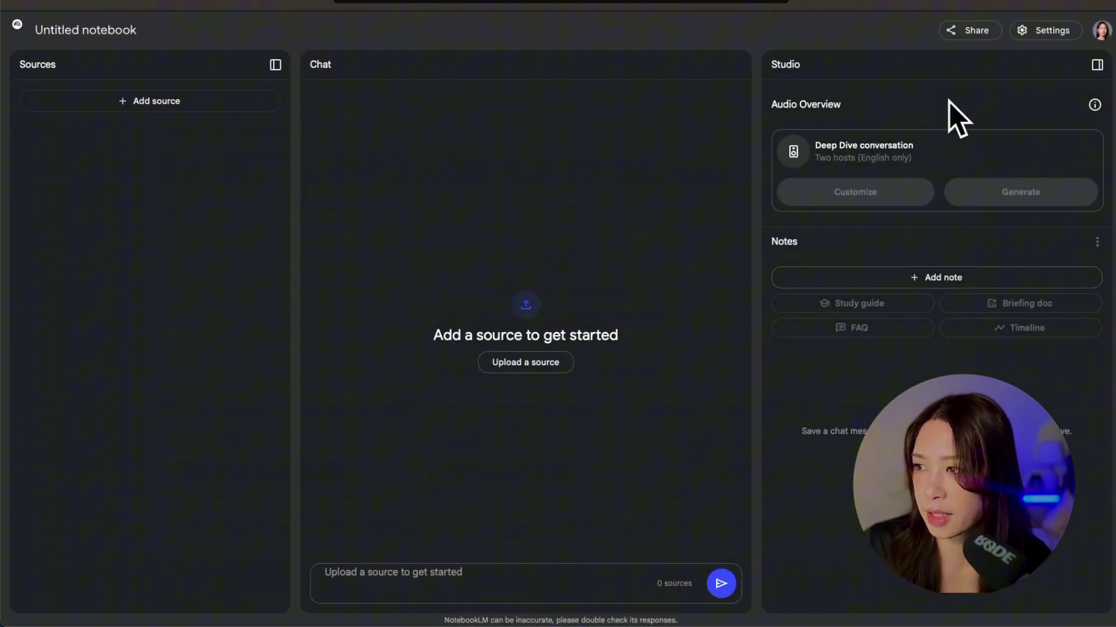
click(17, 29)
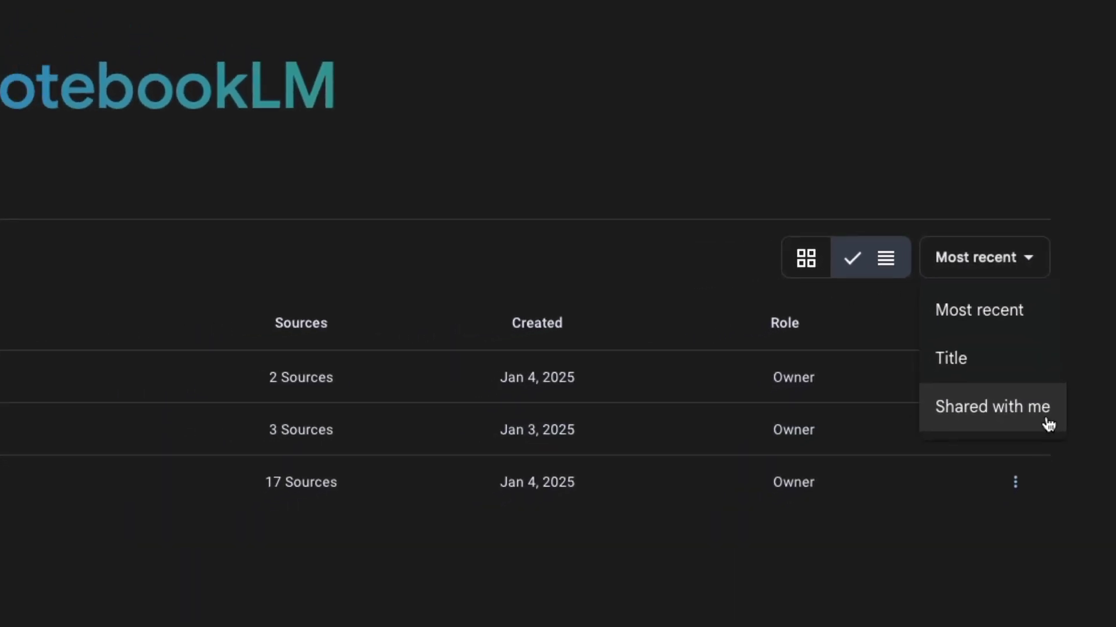
- Close the sort menu, keeping the notebooks in Most recent order
click(976, 181)
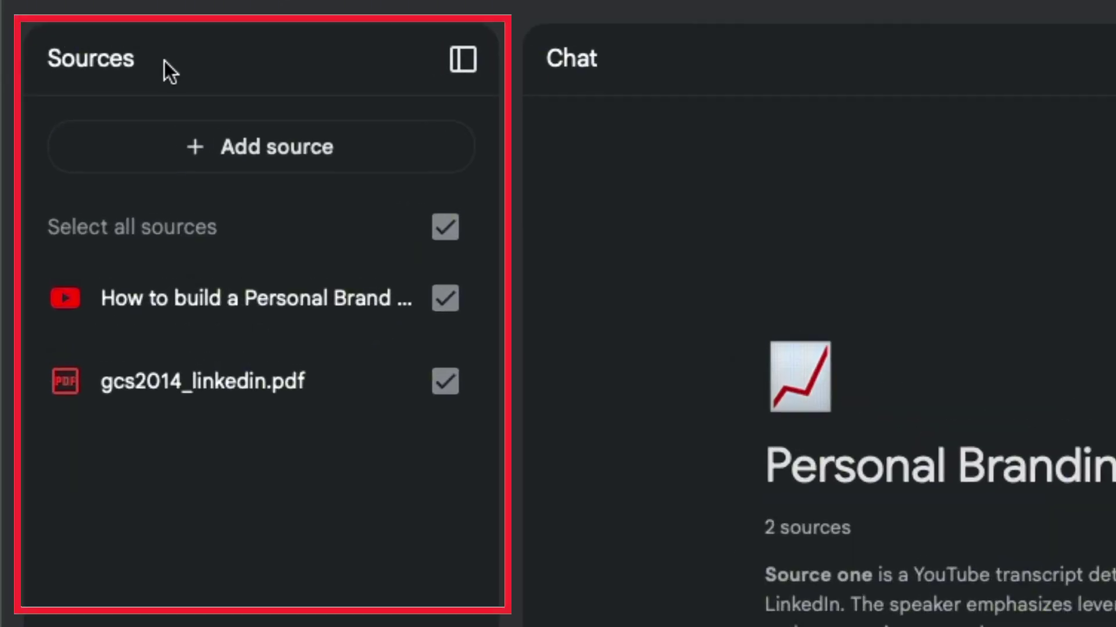
- Glance at the Add source dialog, then ask the suggested question about LinkedIn's algorithm
click(424, 165)
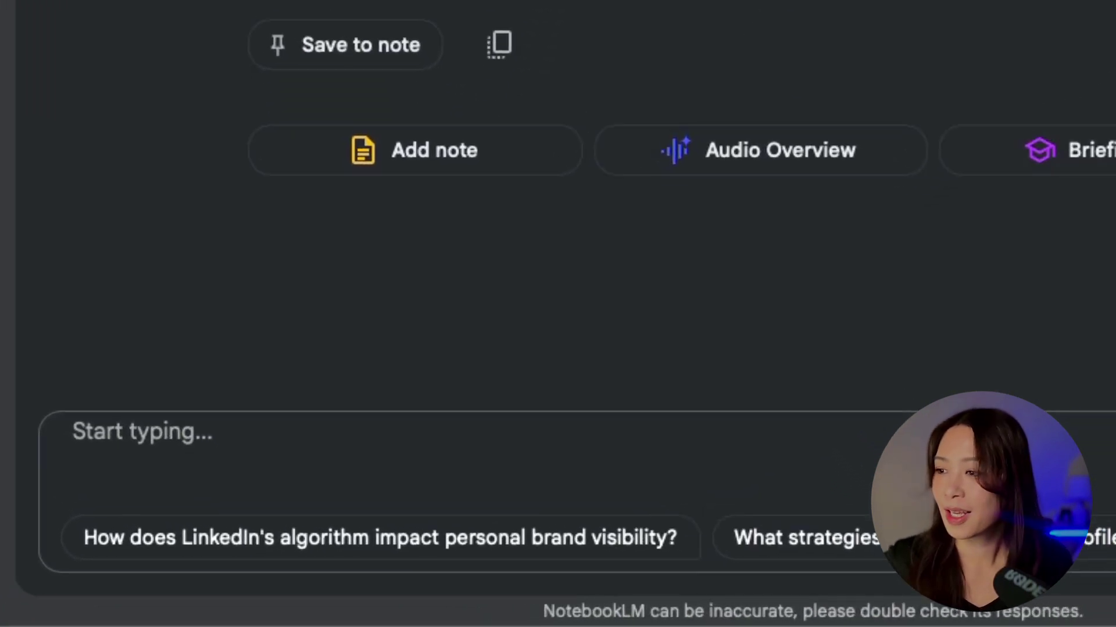
click(462, 550)
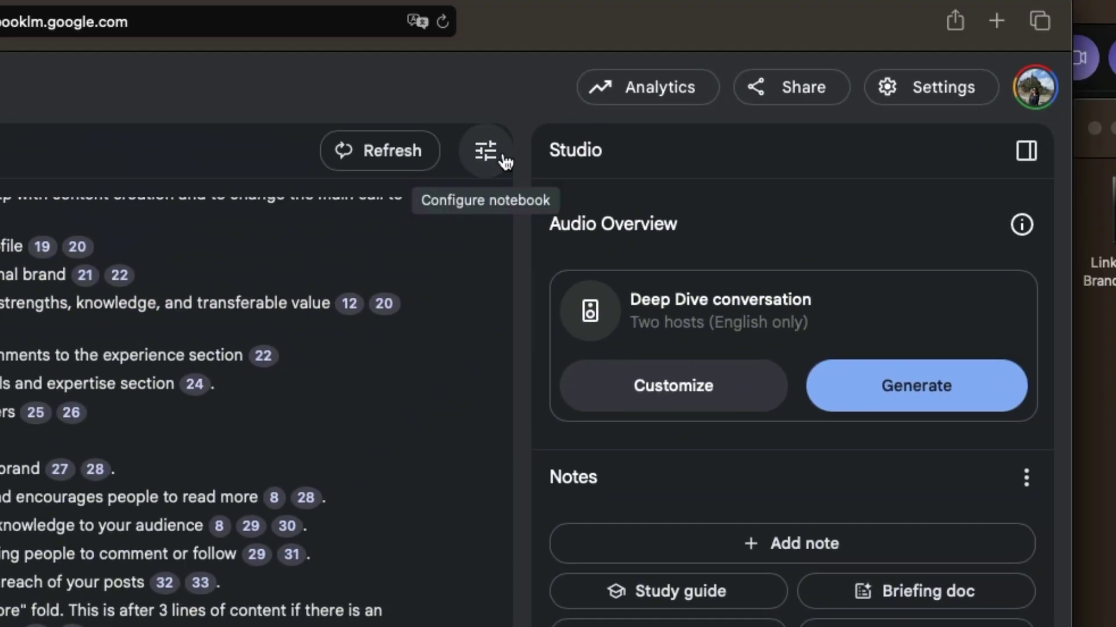
click(502, 159)
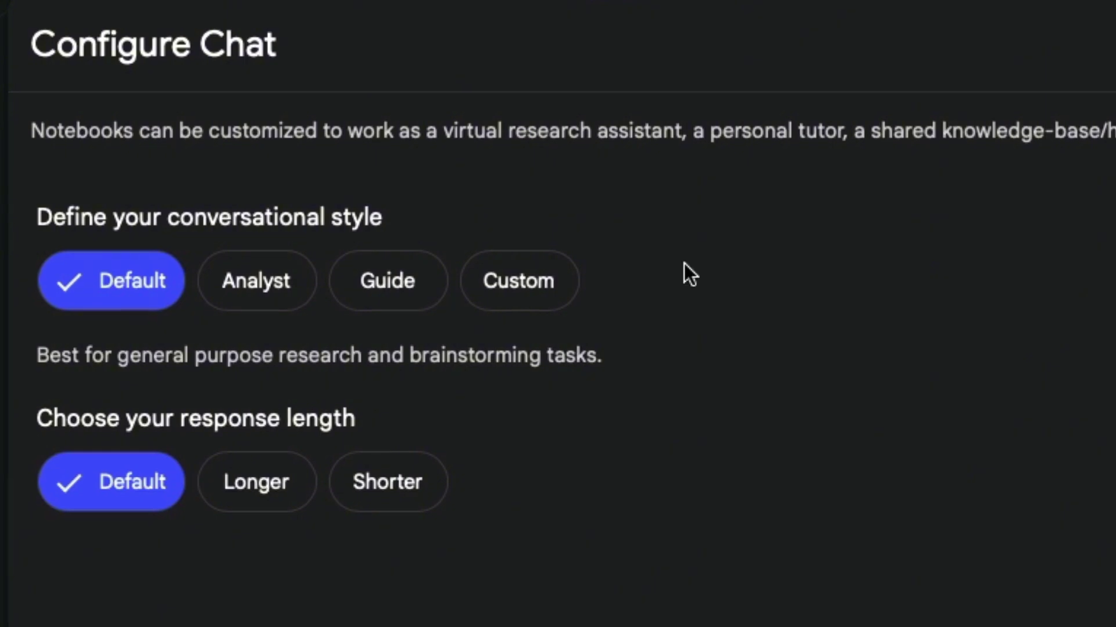
click(549, 292)
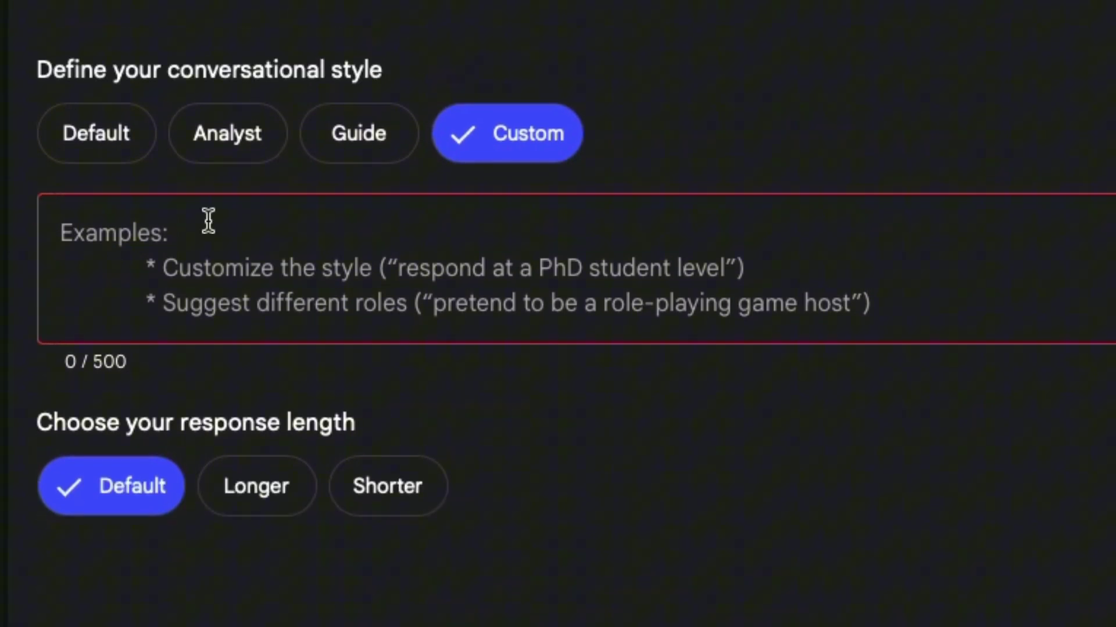
click(125, 39)
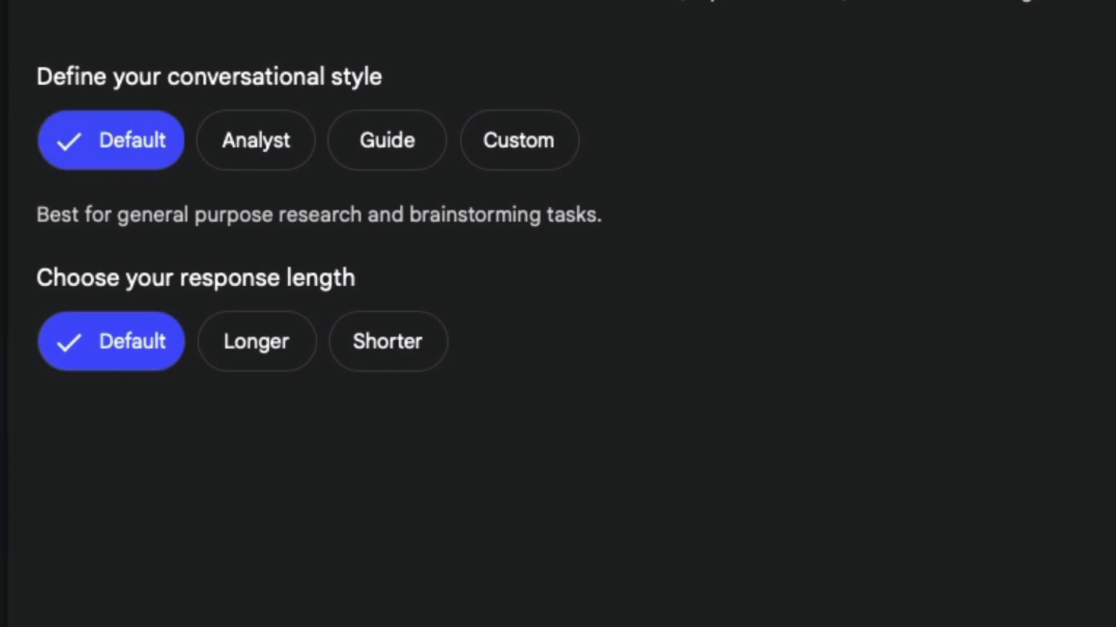
click(905, 88)
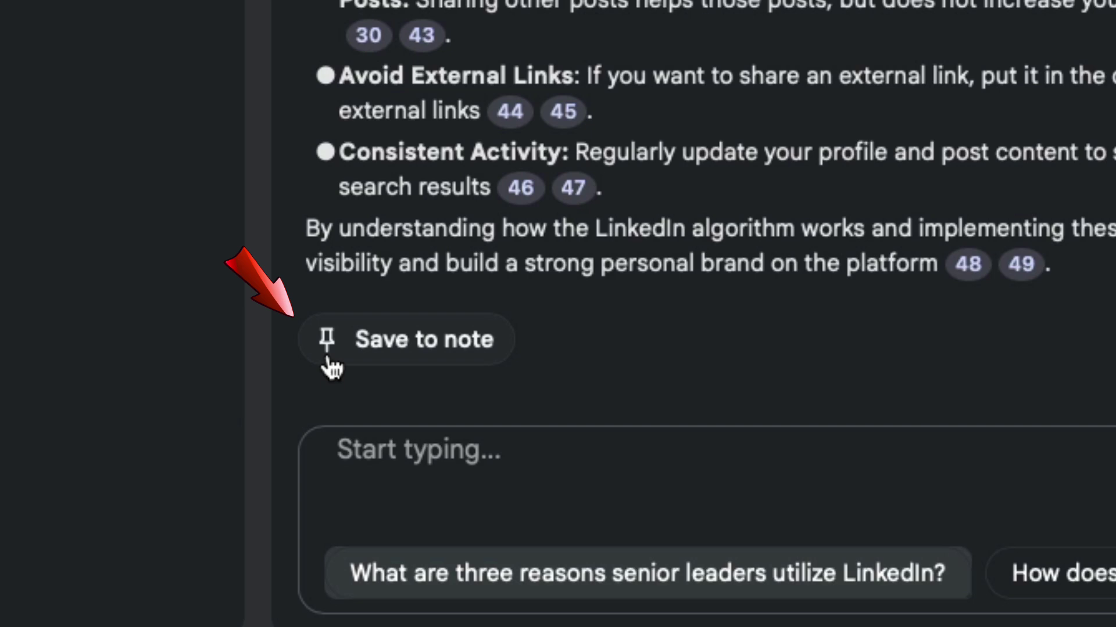
- Save the algorithm answer as a note and highlight the 'do not use your personal data' promise
click(430, 360)
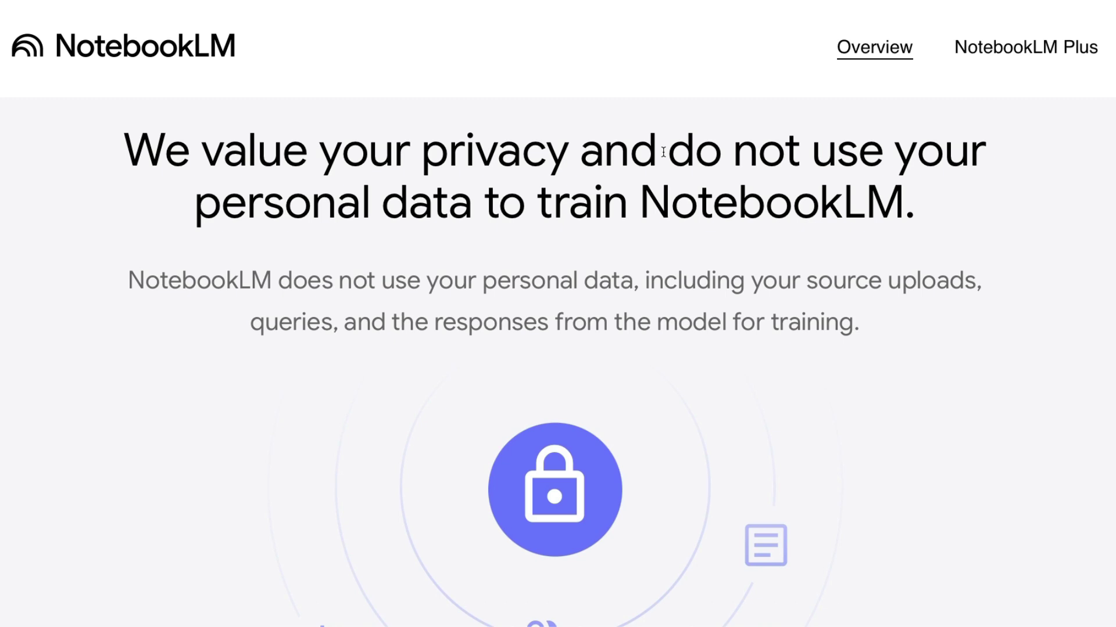
drag(669, 150, 916, 202)
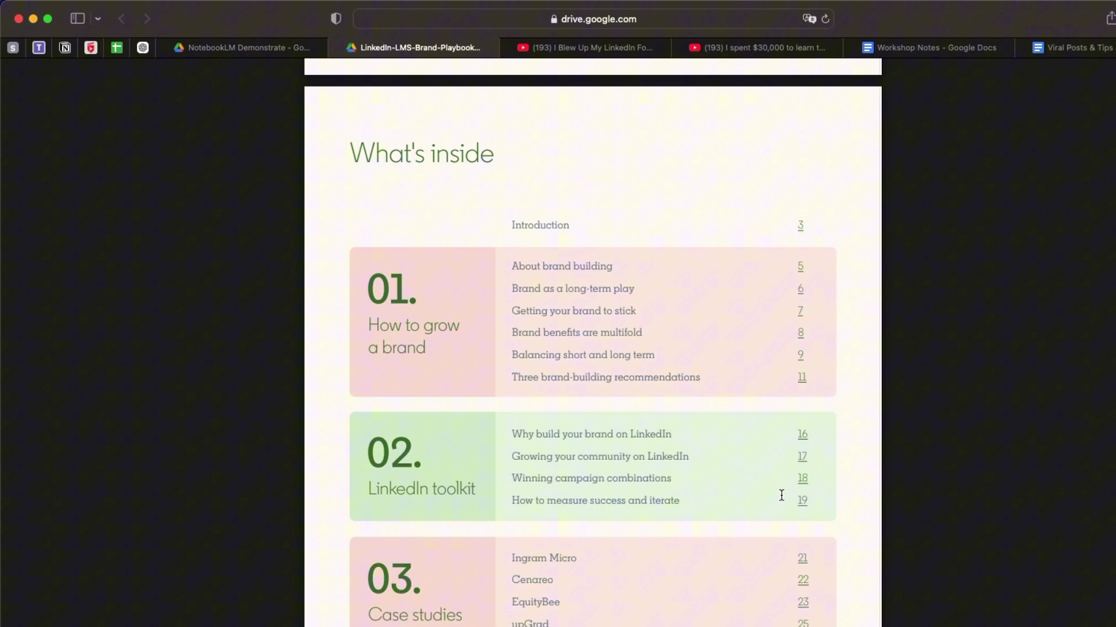
- Scroll the brand playbook PDF, view the 'I Blew Up My LinkedIn Following' and '7 laws of LinkedIn' videos, then Workshop Notes
scroll(781, 495, down, 10)
scroll(782, 495, down, 5)
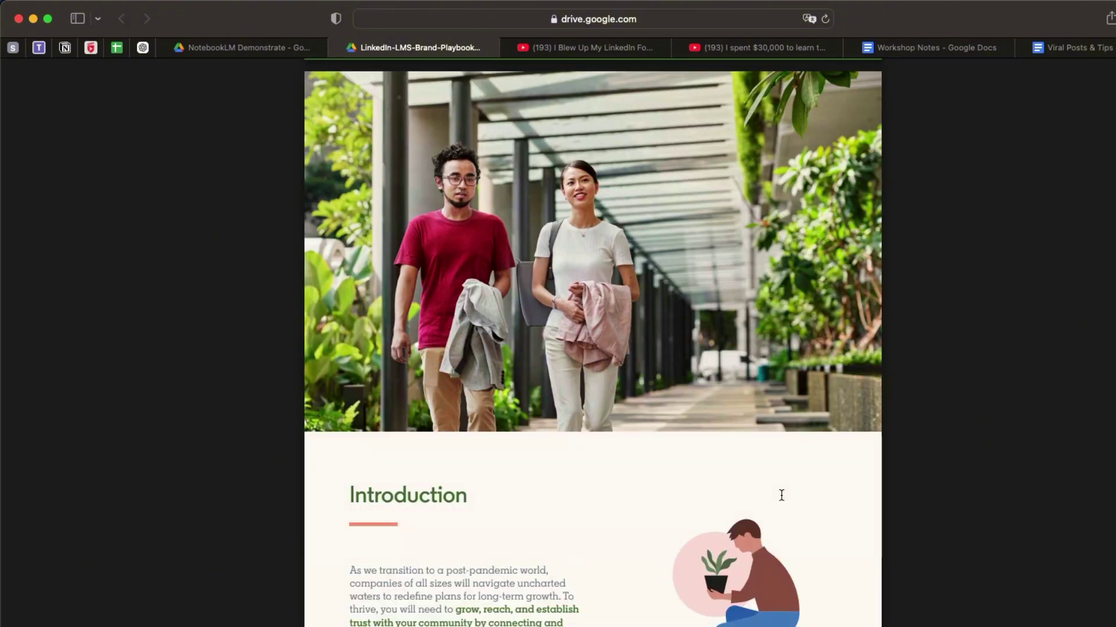
click(604, 49)
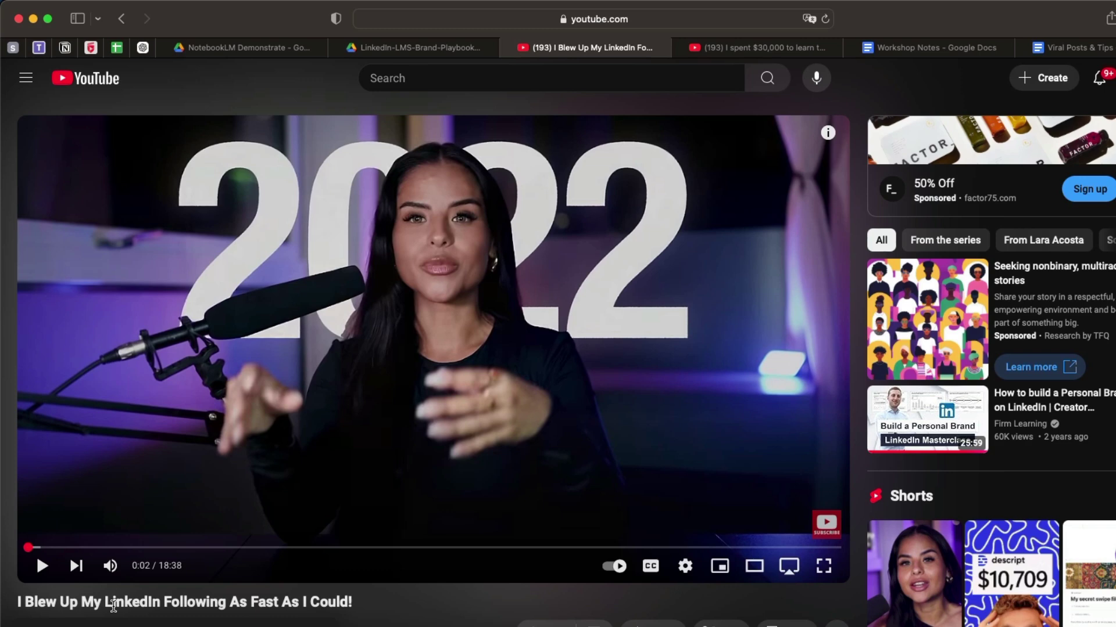
click(776, 51)
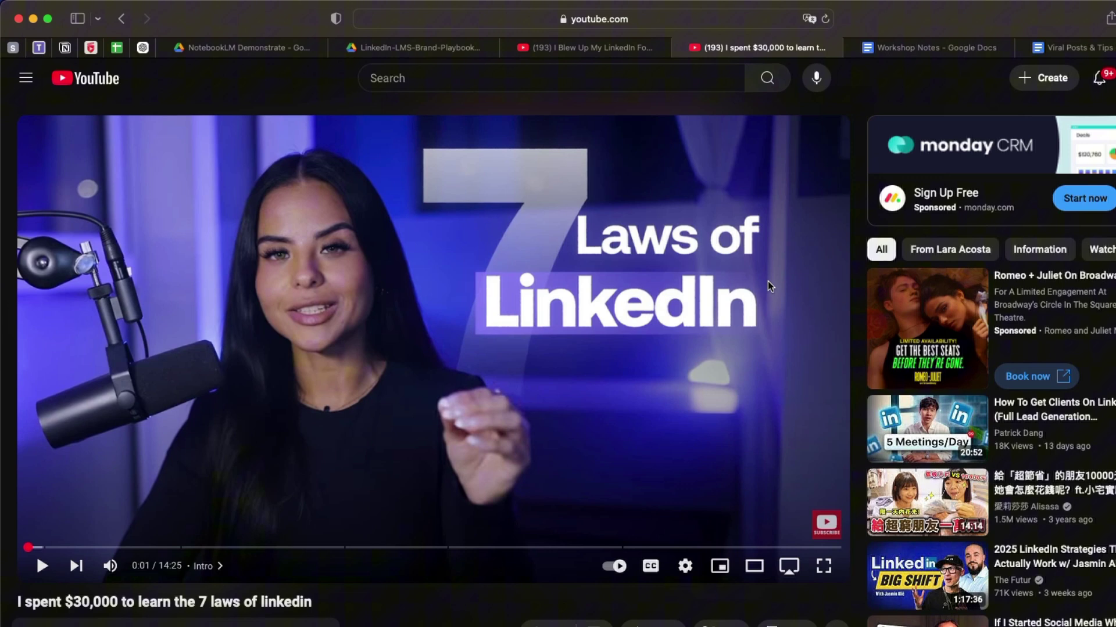
click(966, 51)
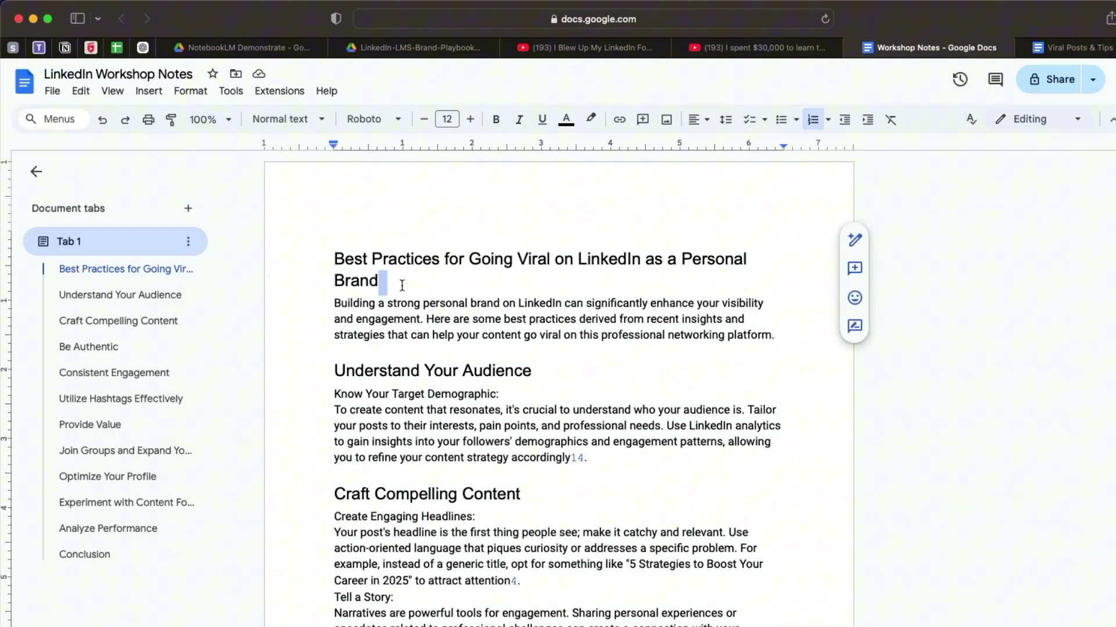
- Select the Best Practices heading, then browse Viral Posts & Tips from the Utilize Short-Form Content tip
triple_click(374, 280)
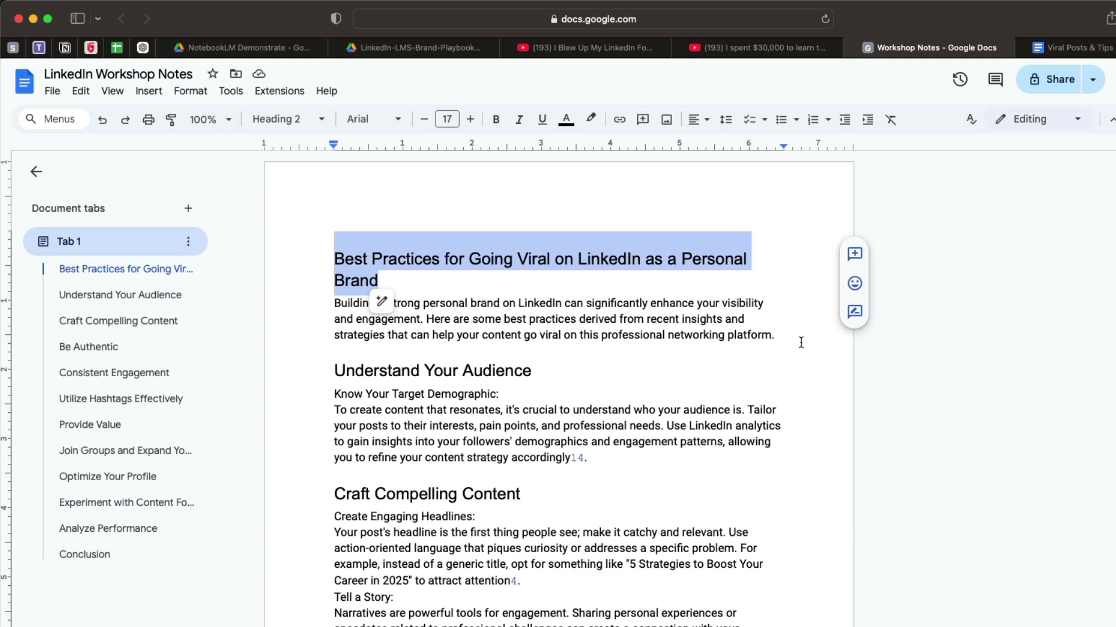
click(1085, 49)
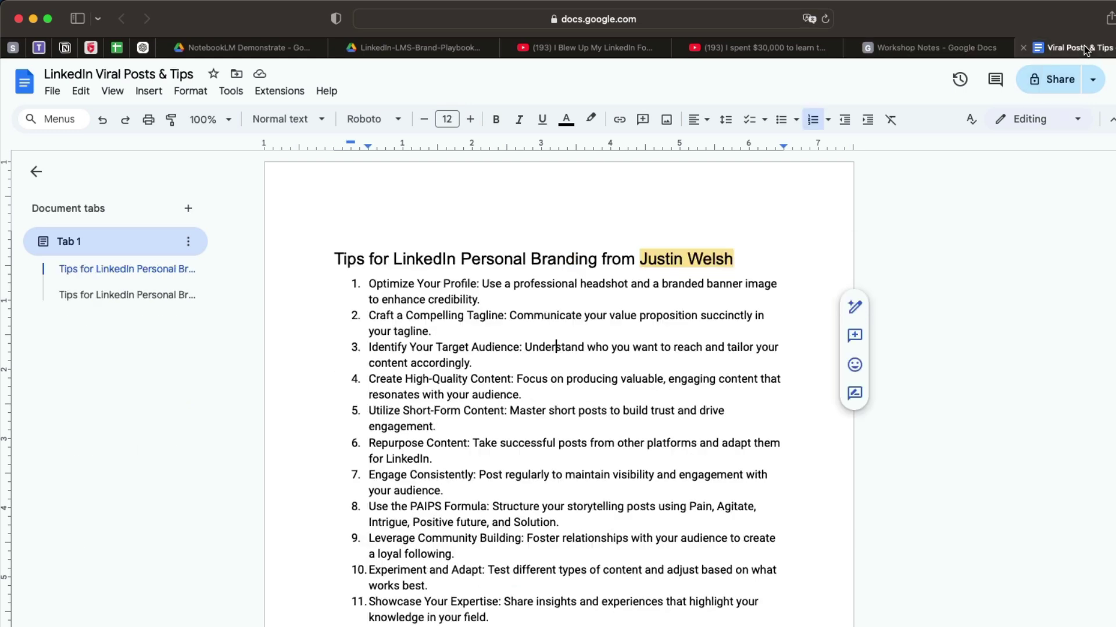
click(428, 409)
scroll(452, 418, down, 10)
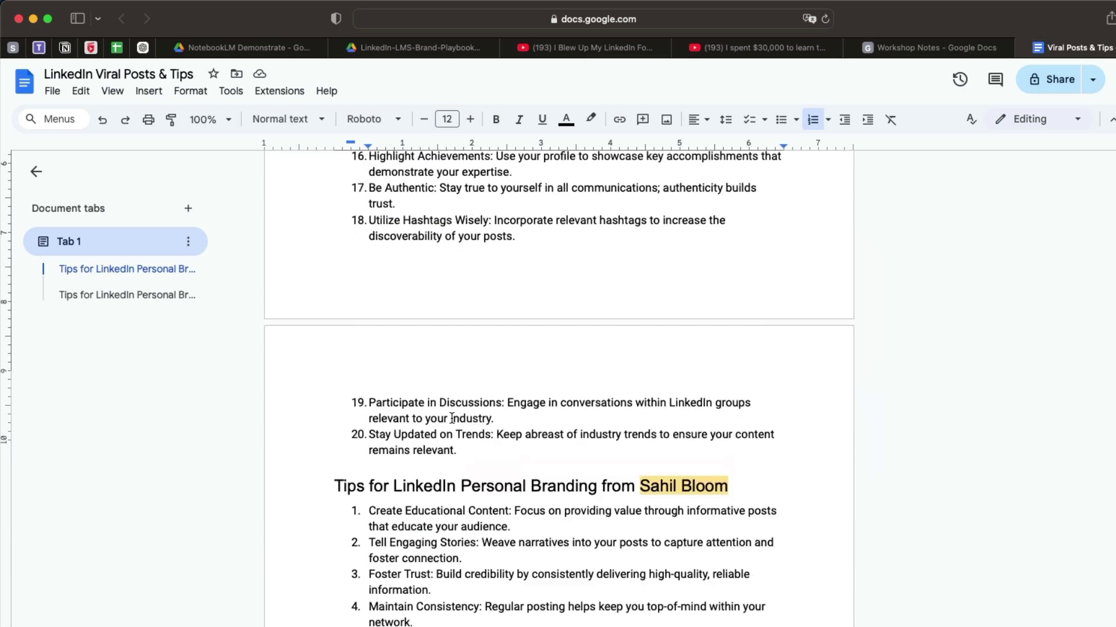
scroll(452, 419, down, 2)
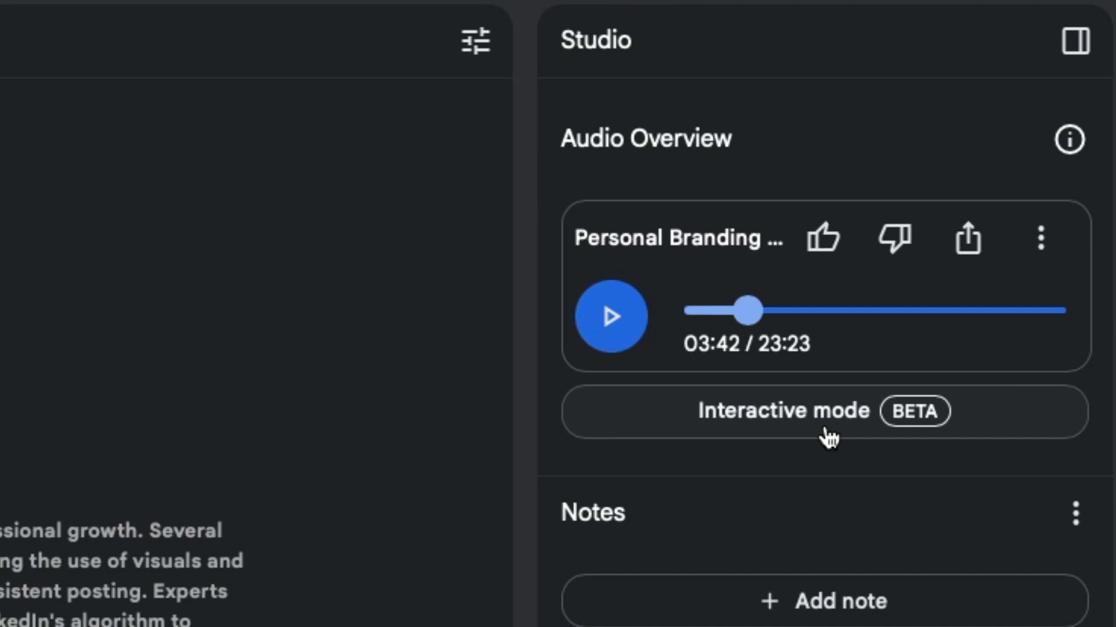
- Switch the audio overview to Interactive mode (BETA) and start playback
click(974, 428)
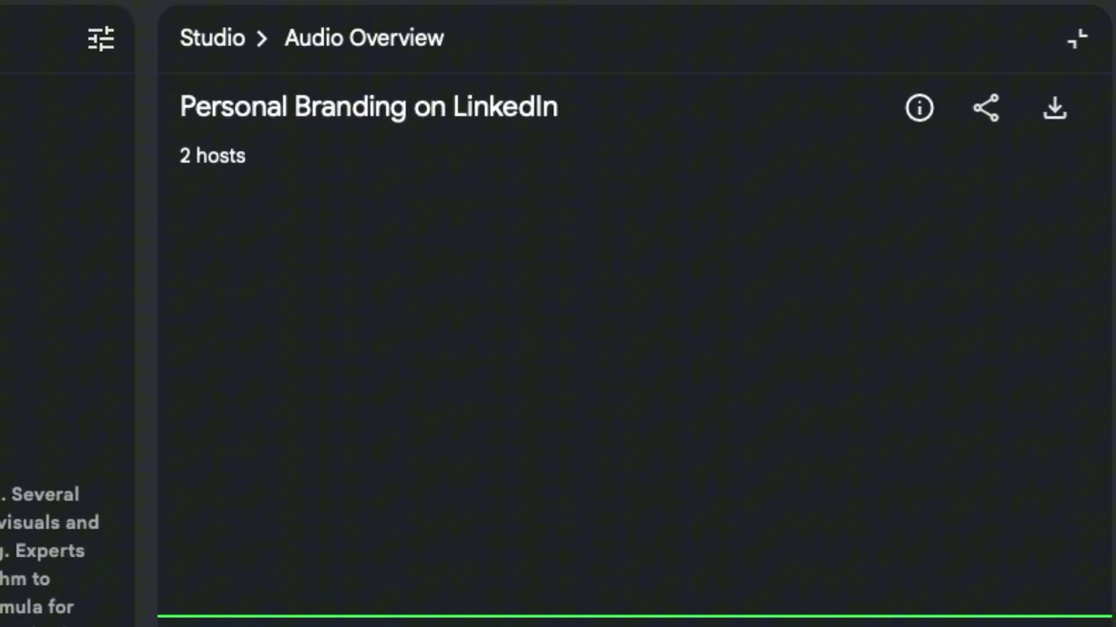
click(744, 584)
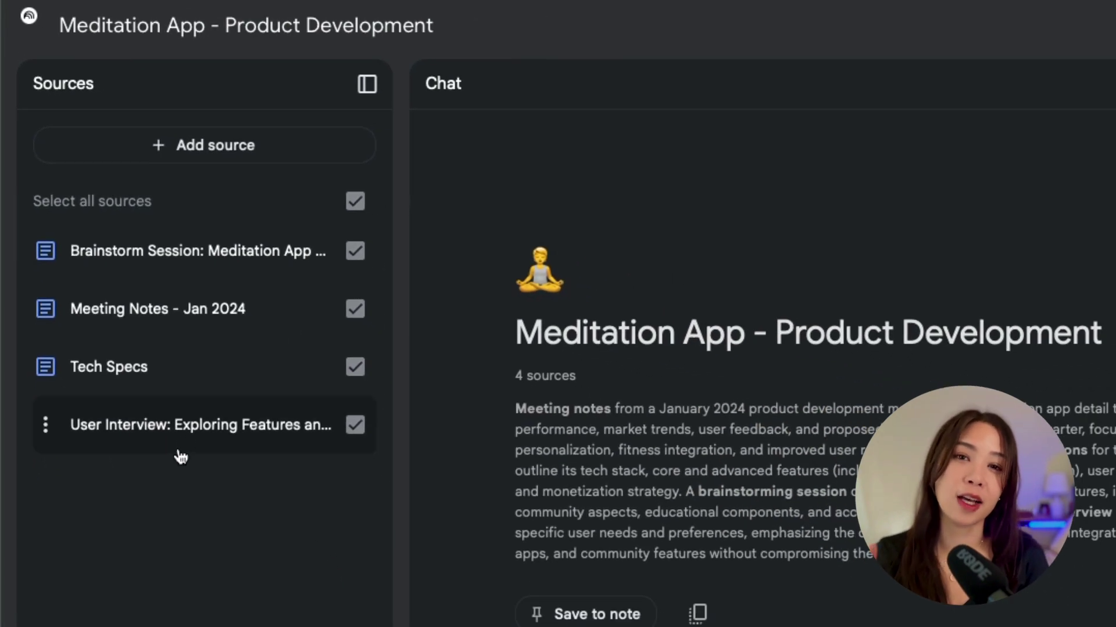
click(255, 437)
scroll(360, 586, down, 10)
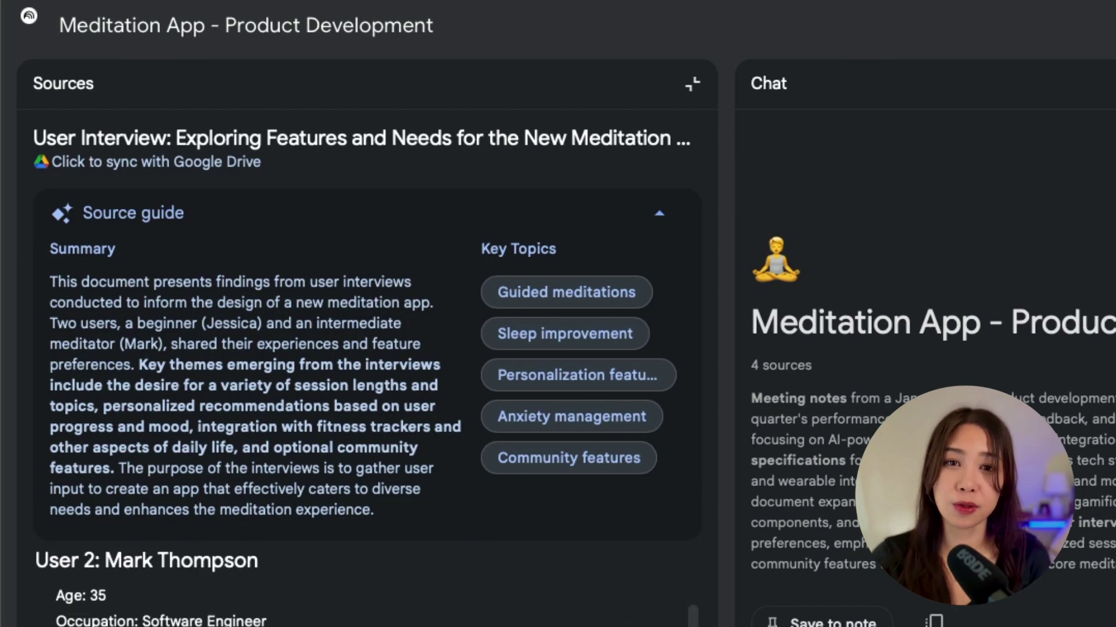
scroll(361, 587, up, 10)
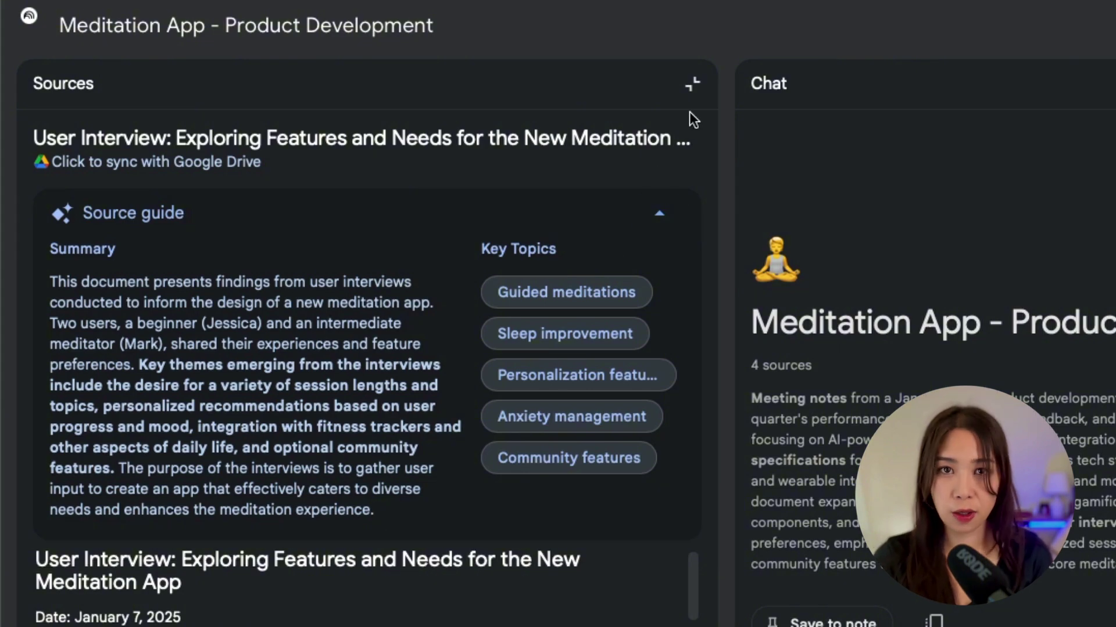
click(692, 85)
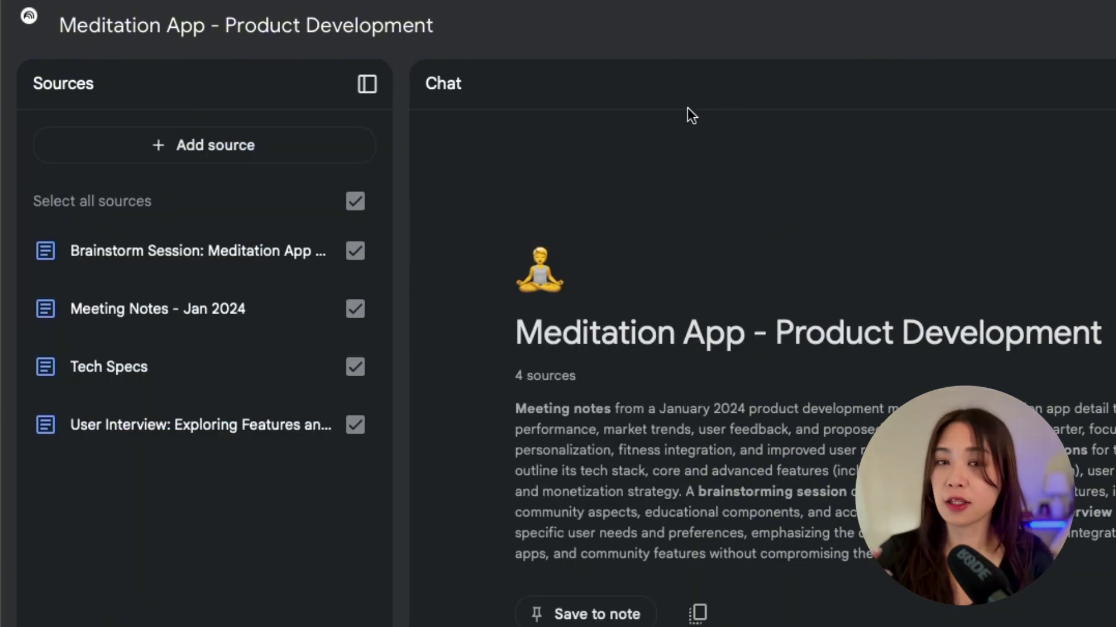
click(188, 389)
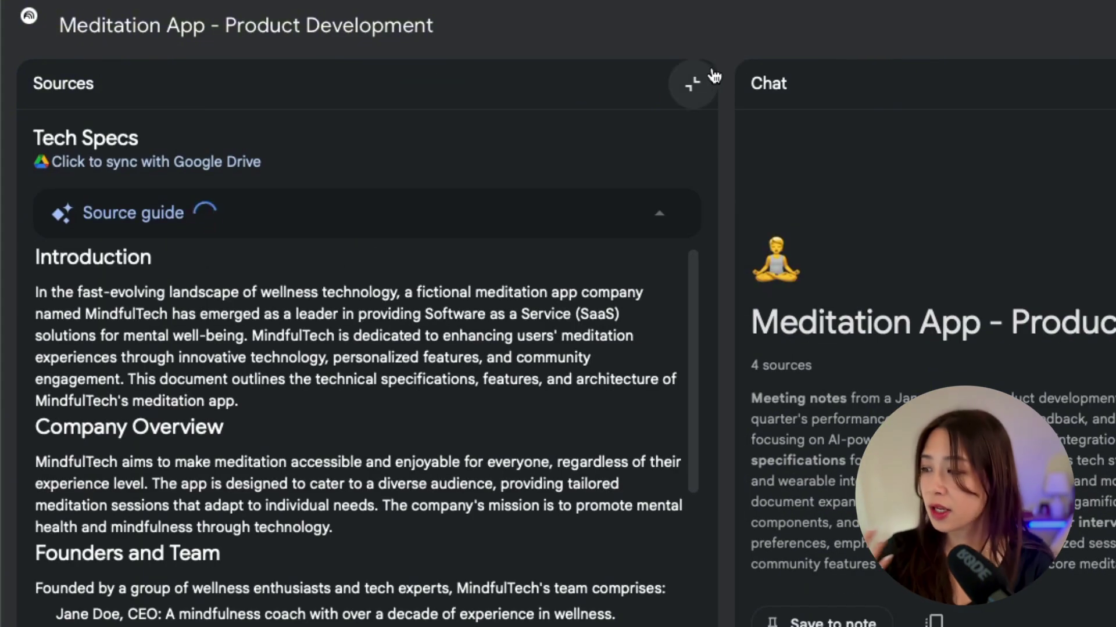
click(692, 85)
click(273, 318)
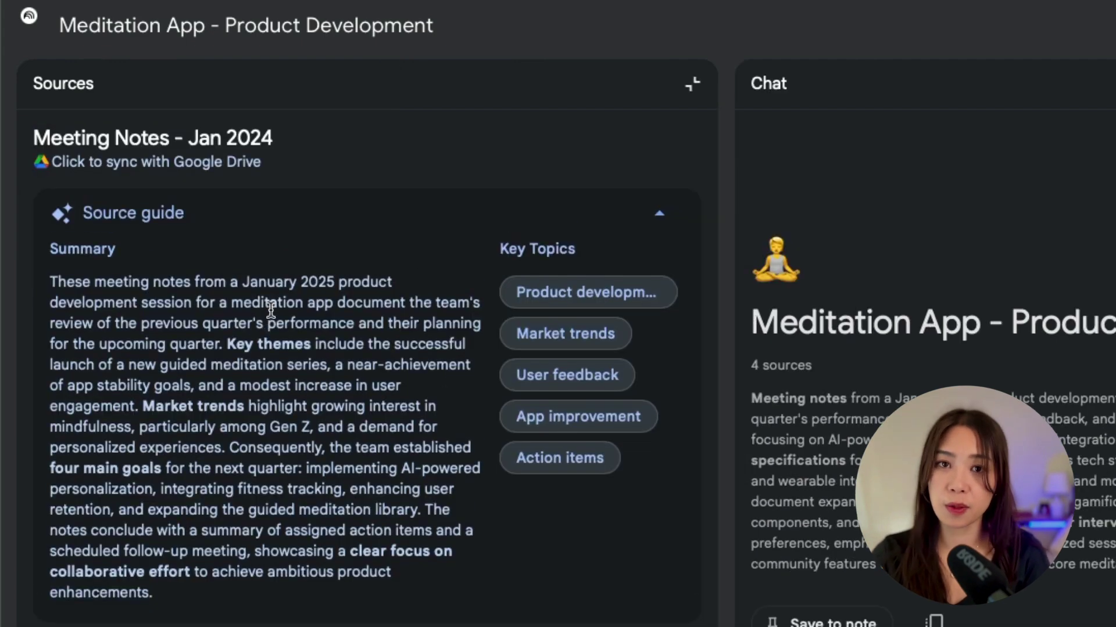
click(693, 85)
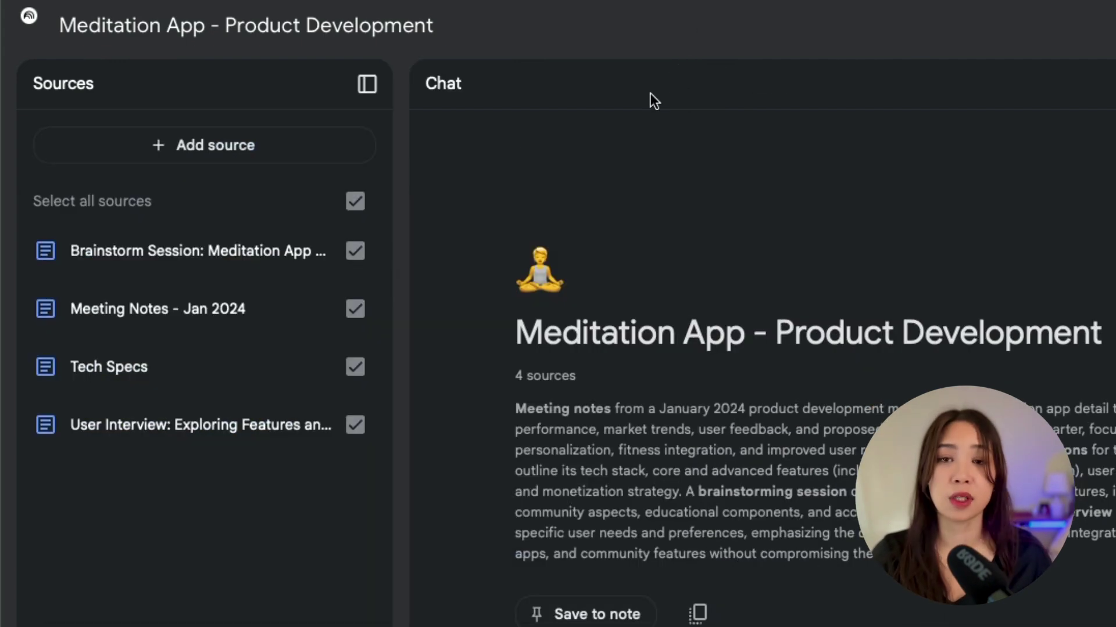
click(272, 256)
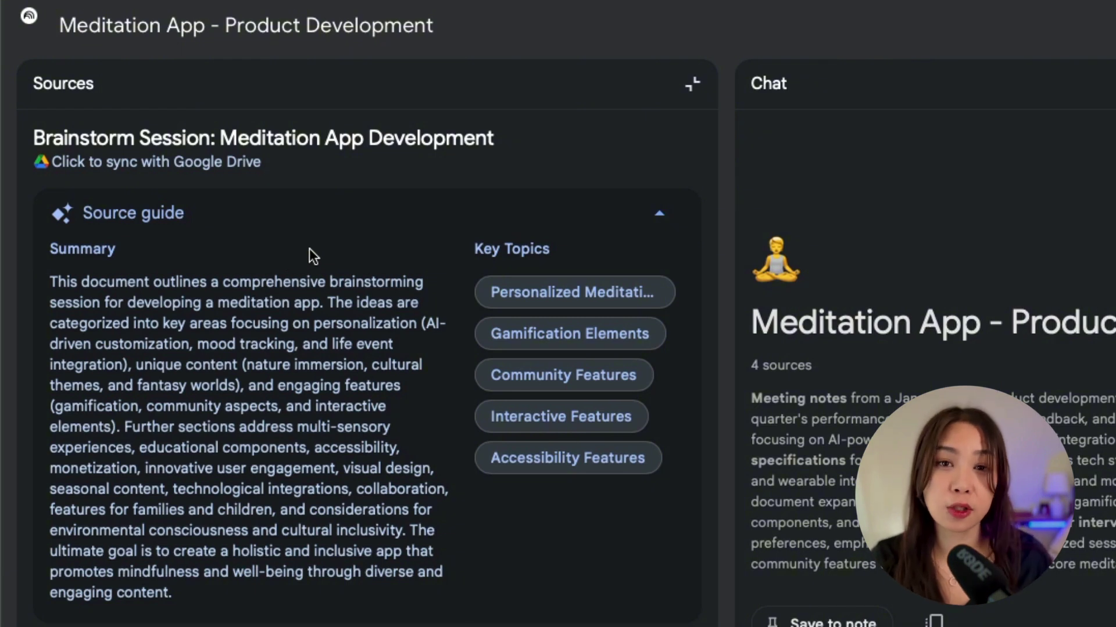
click(693, 84)
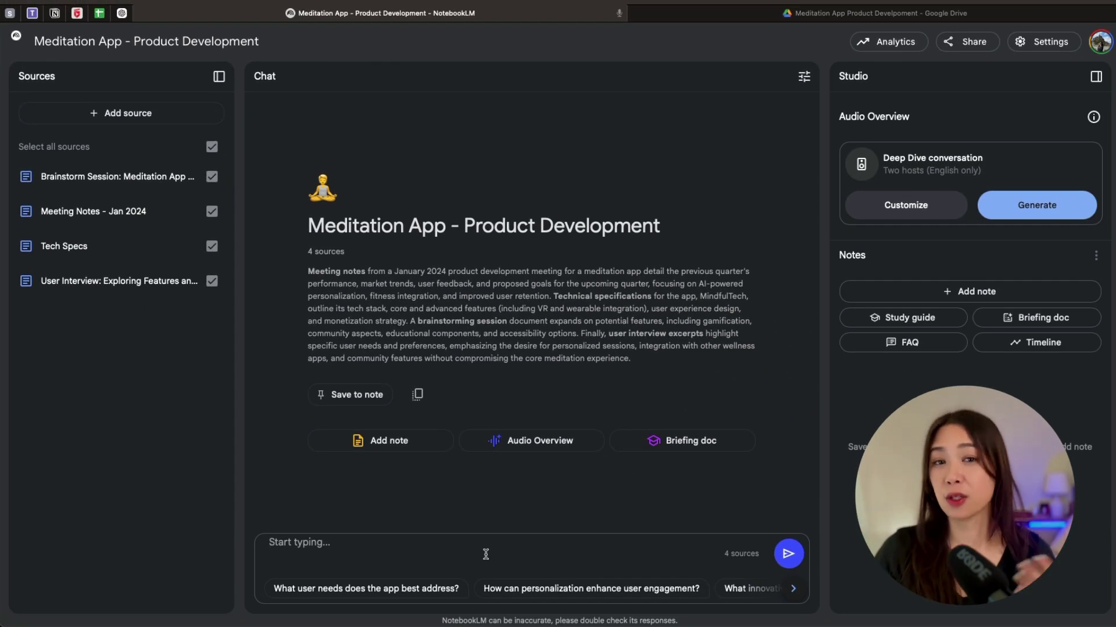
- Ask 'what do users request most' and highlight the personalized meditation and adaptive features points
click(486, 554)
text(what do )
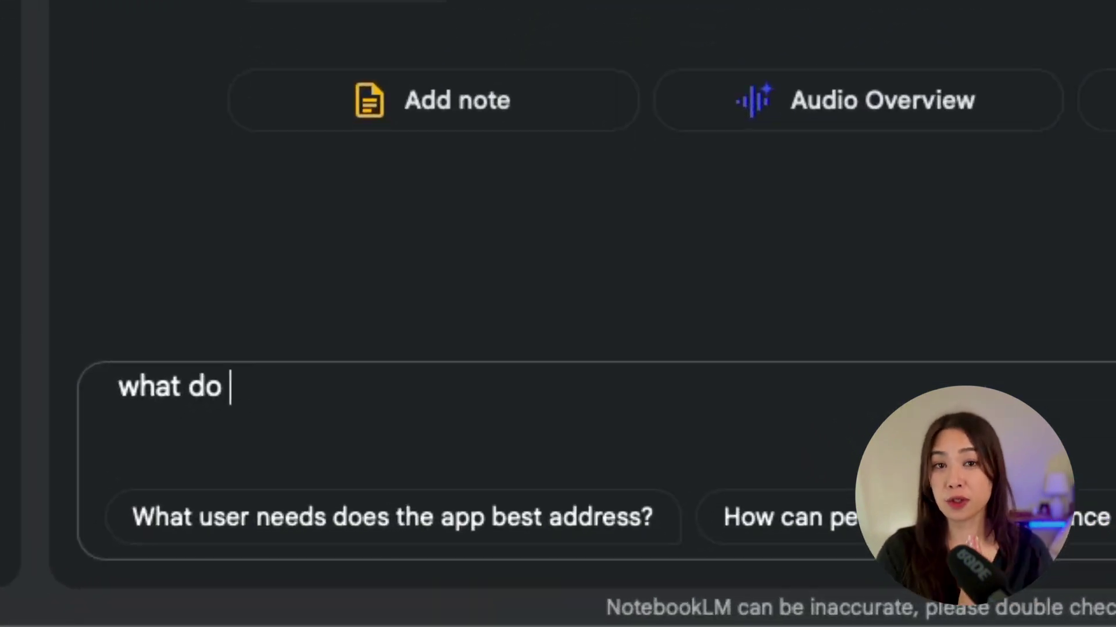
text(users request most)
key(Return)
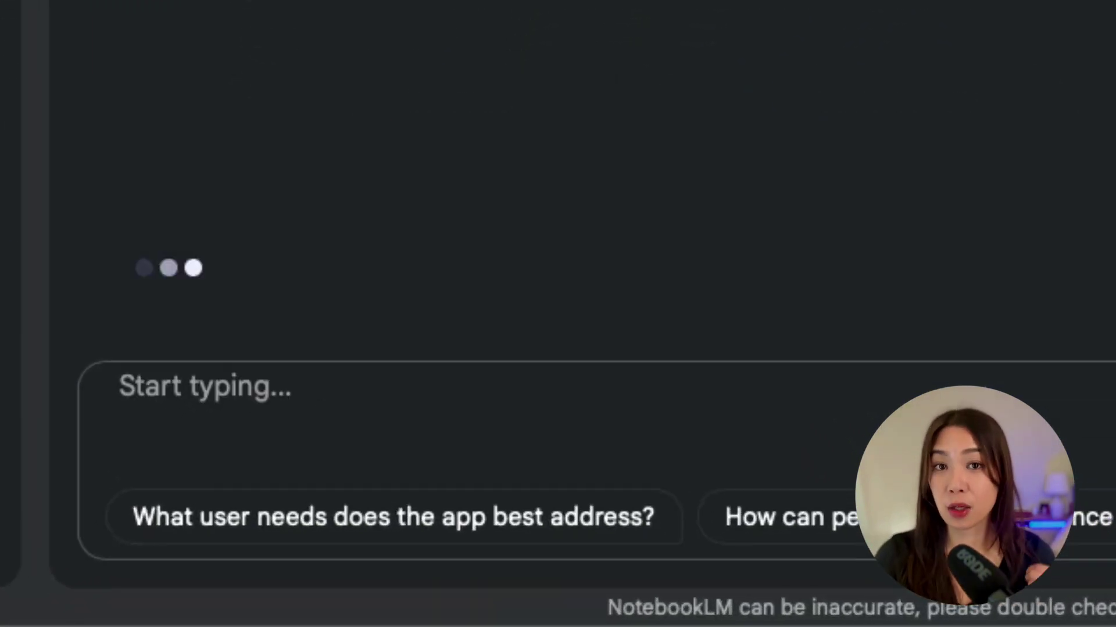
scroll(455, 153, up, 10)
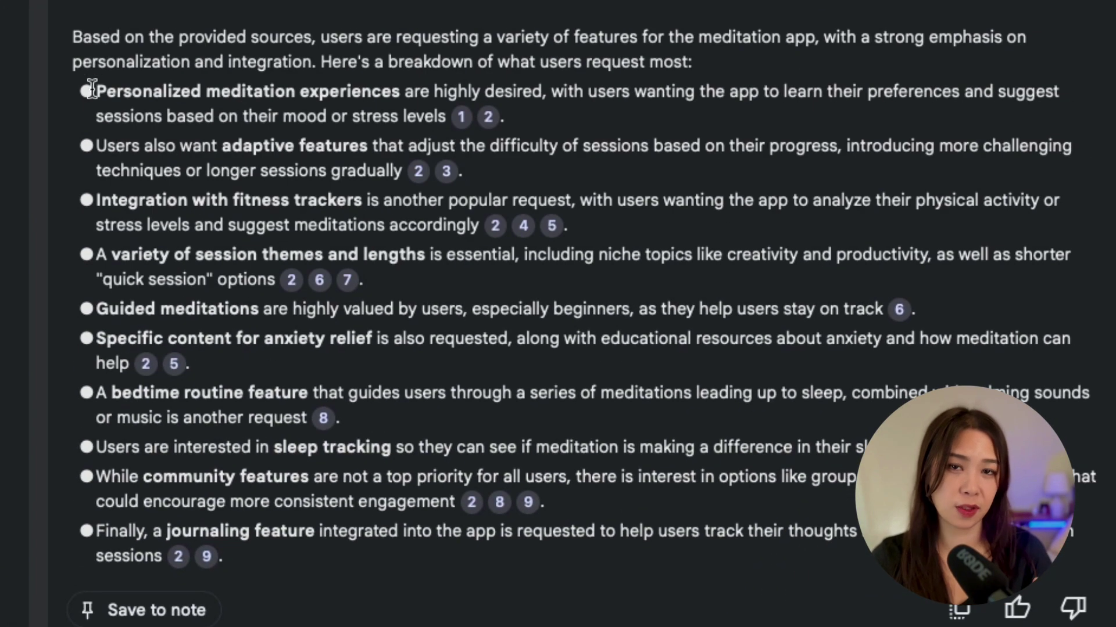
drag(92, 90, 400, 93)
click(148, 162)
drag(224, 145, 378, 144)
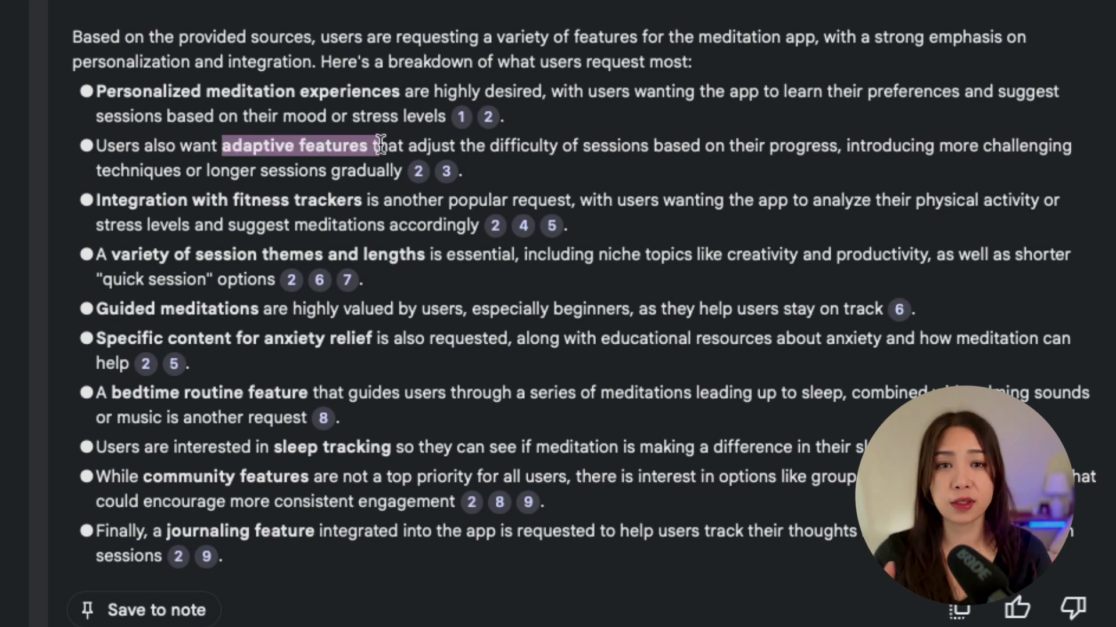
- Request a Q1 2025 quarterly plan from the meeting notes, then bring up the sharing options
click(411, 436)
text(With the meeting notes - make me a quar)
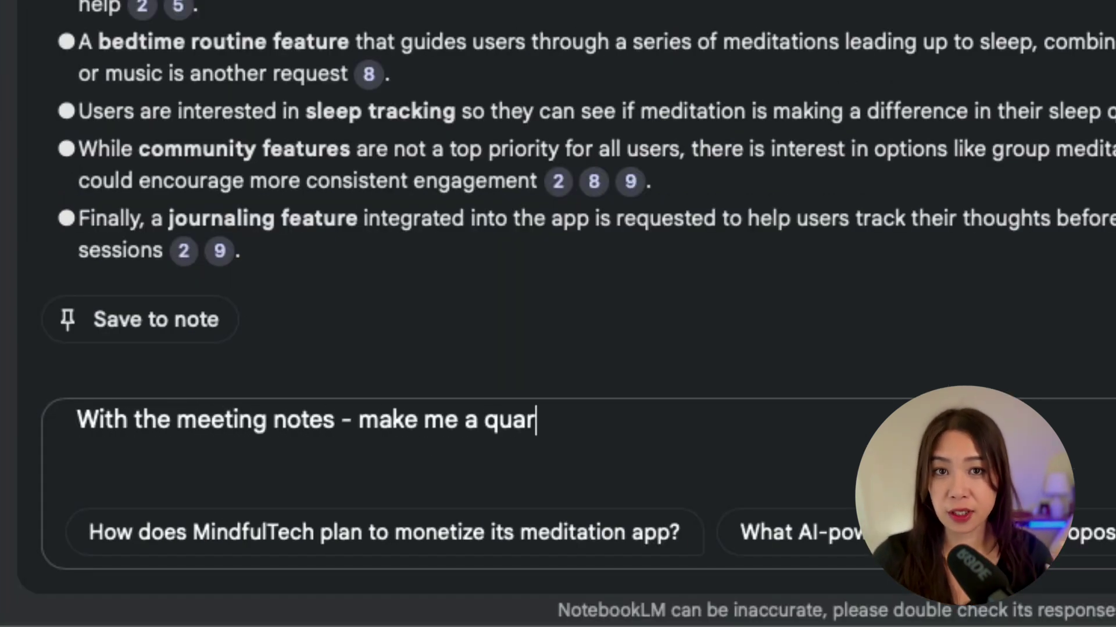
text(terly plan for Q1 2)
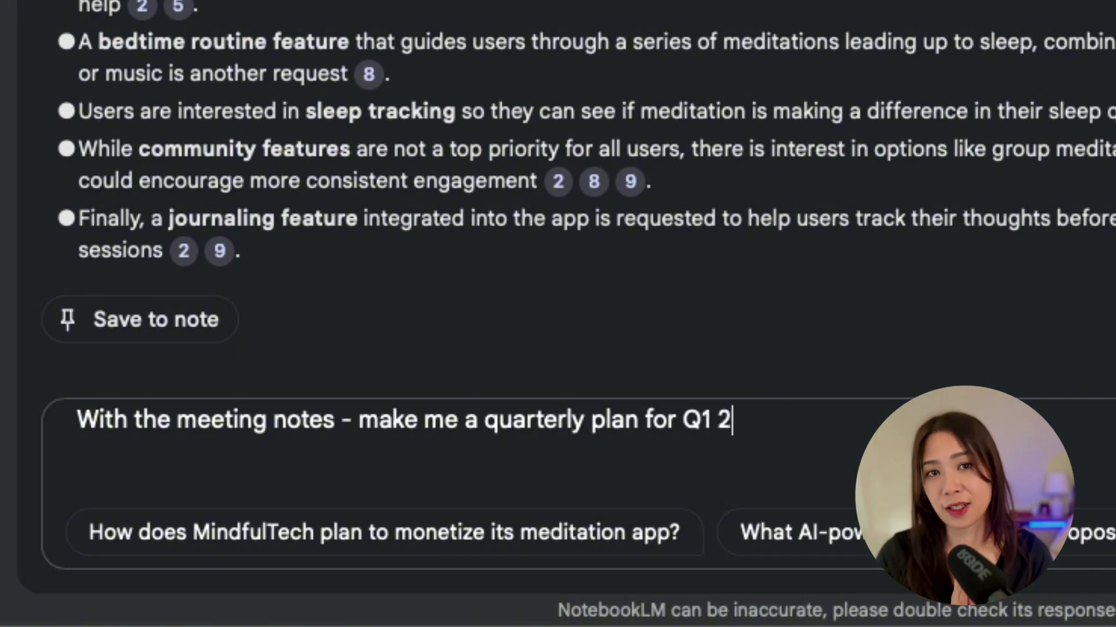
text(025)
key(Return)
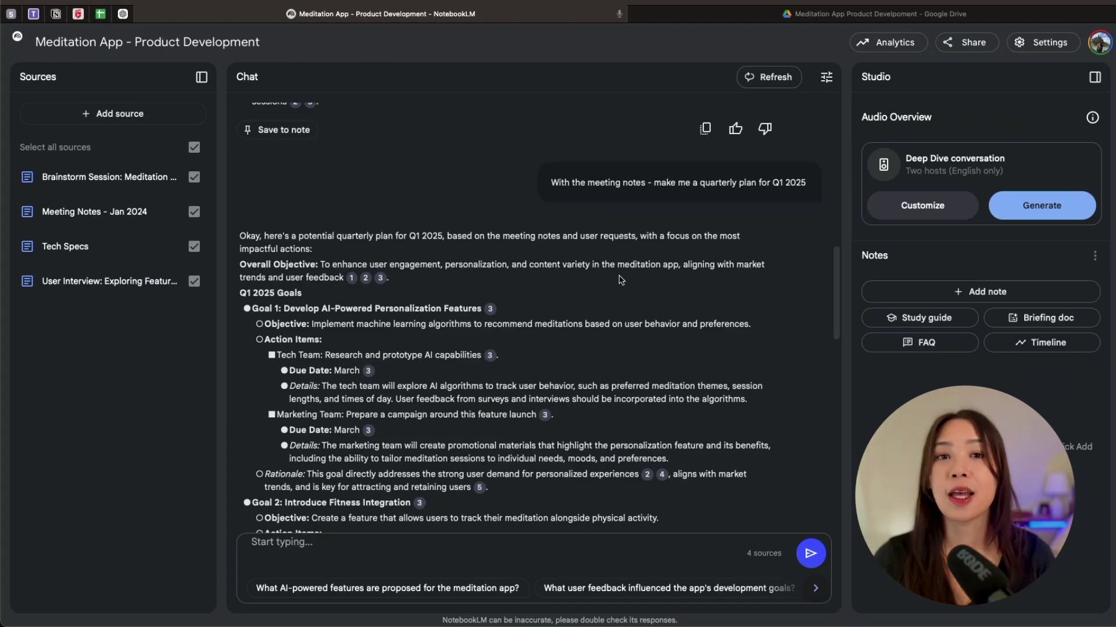
click(976, 48)
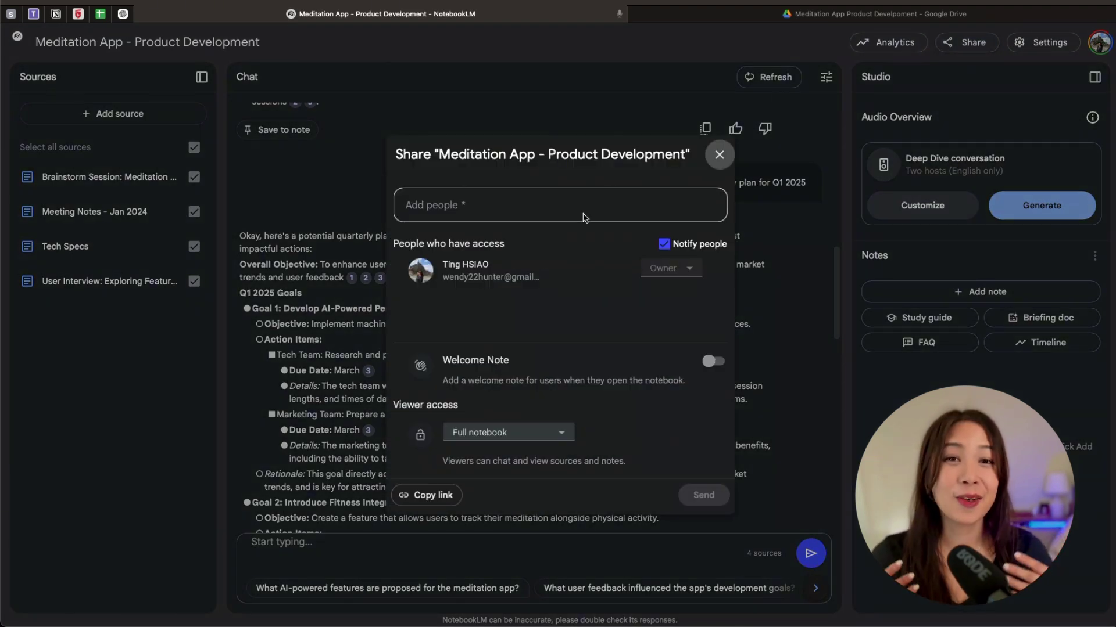
- Click into the Add people field of the notebook's Share dialog
click(470, 206)
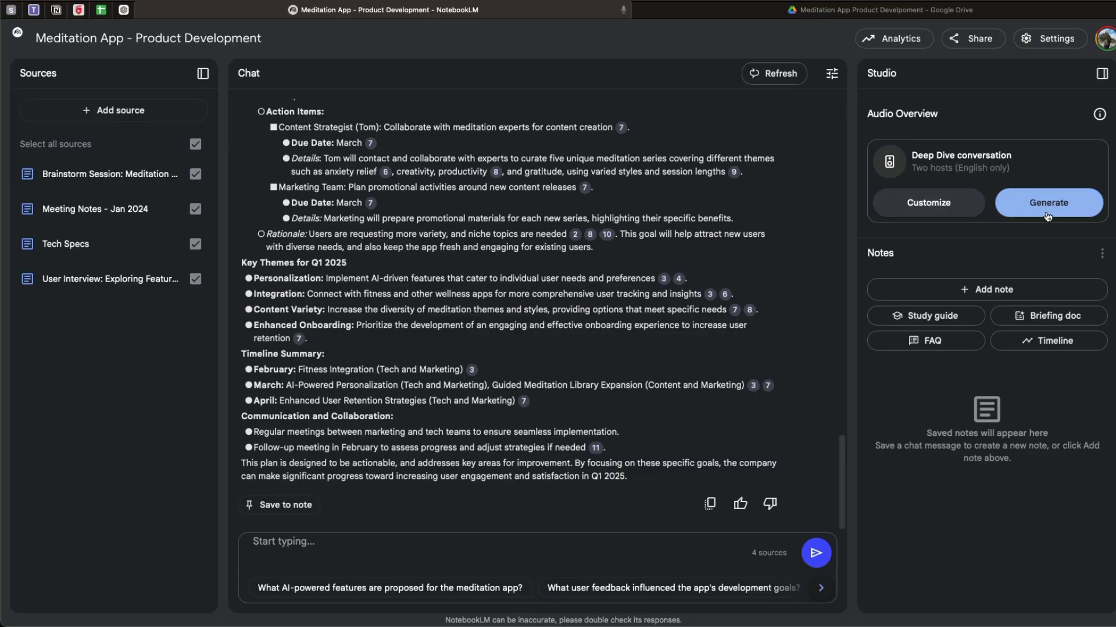
- Open the Audio Overview customisation options and sync the Brainstorm Session source with Google Drive
click(974, 206)
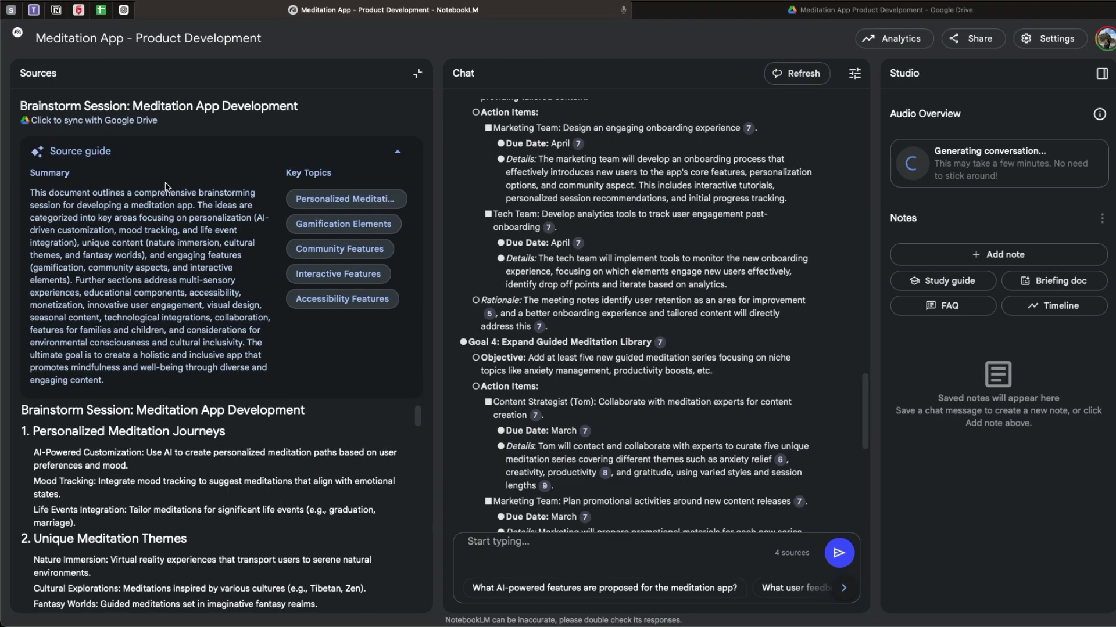
click(110, 121)
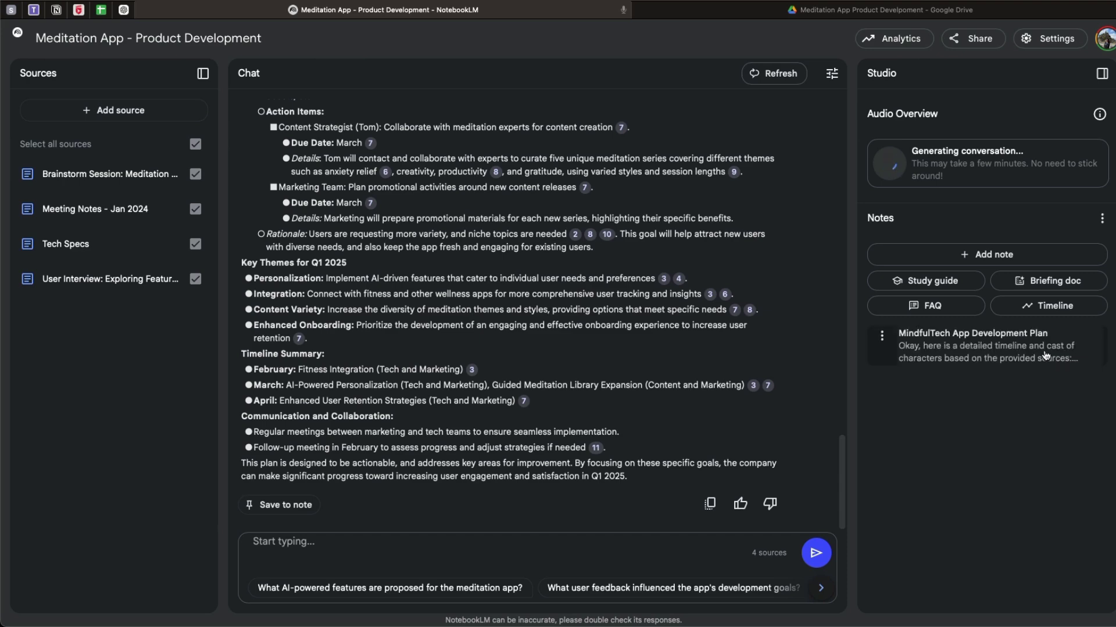
- Review the MindfulTech plan note, then save the Q1 answer as 'Q1 2025 Meditation App Enhancement Plan' and open it
click(1044, 355)
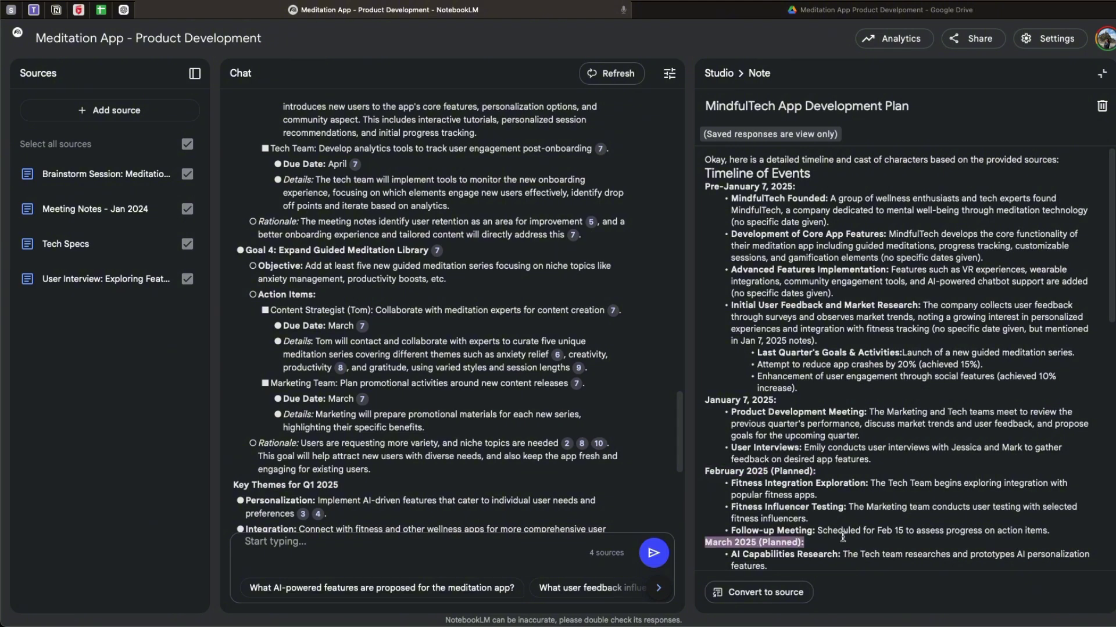
key(Escape)
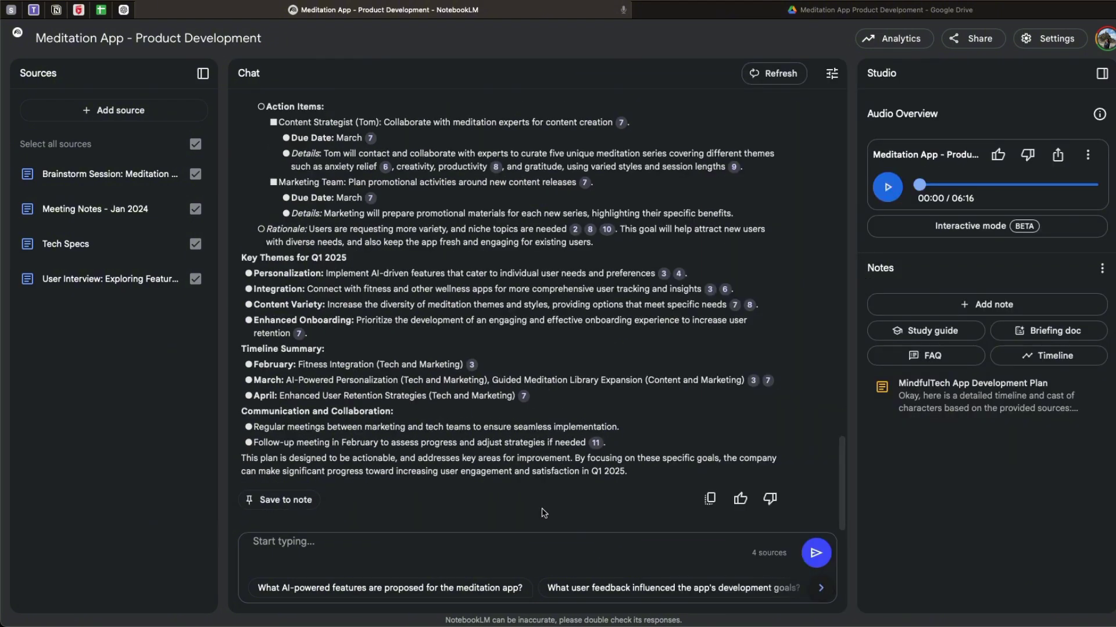
click(314, 501)
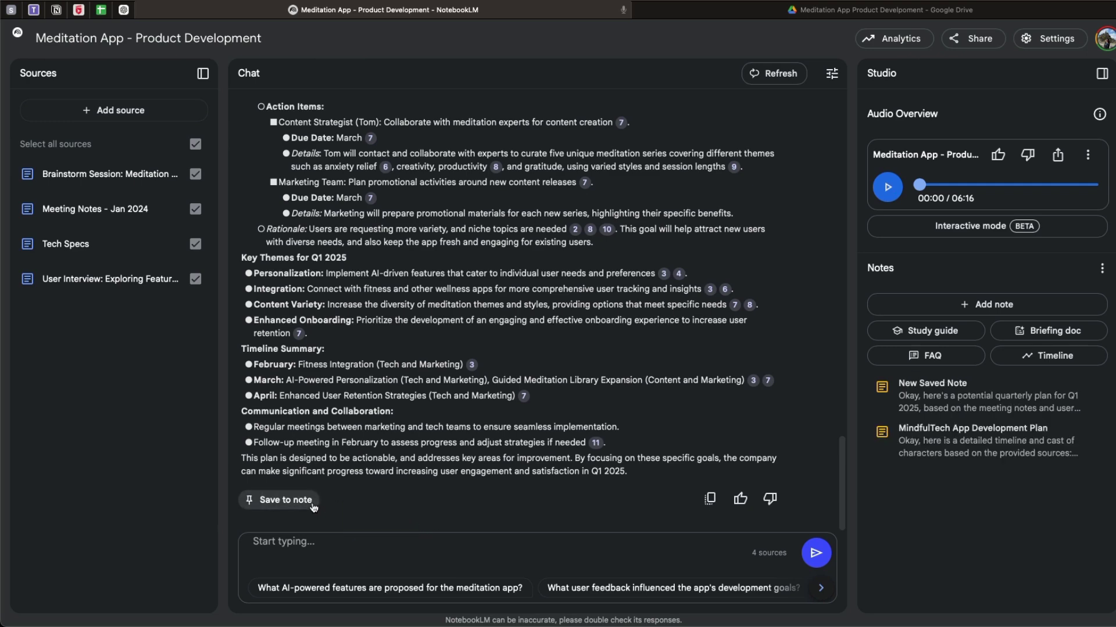
click(1001, 397)
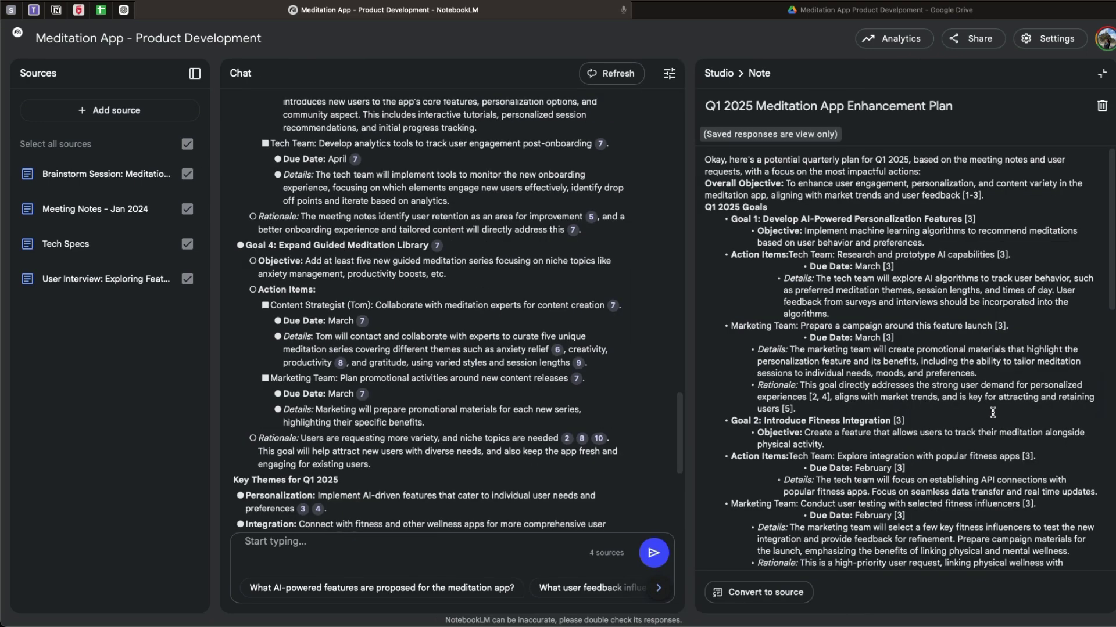